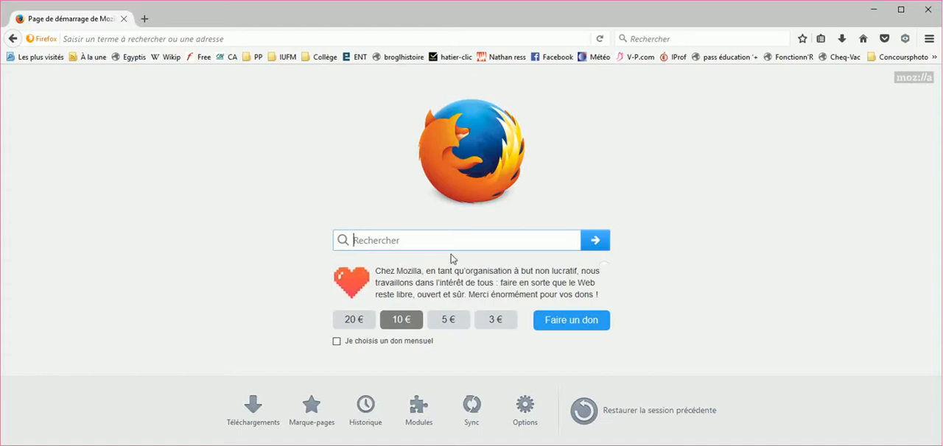
# Search the web for frisechrono.fr
pyautogui.click(415, 238)
pyautogui.write('frisechroo')
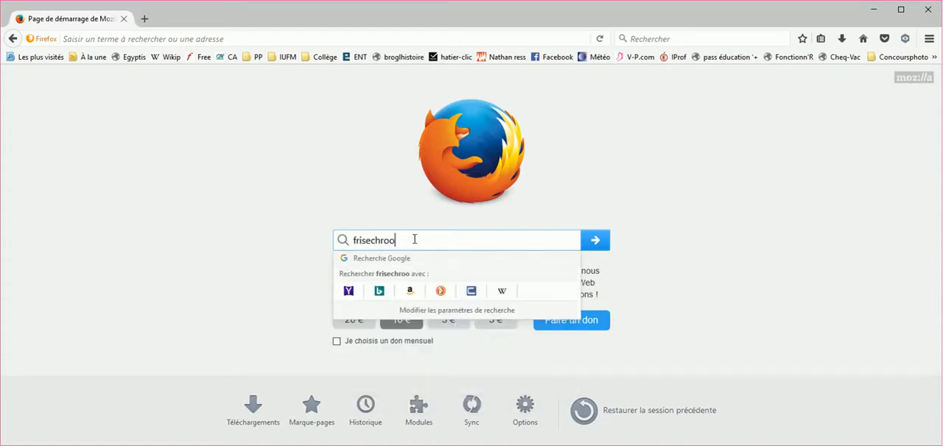
pyautogui.press('BackSpace')
pyautogui.write('no.fr')
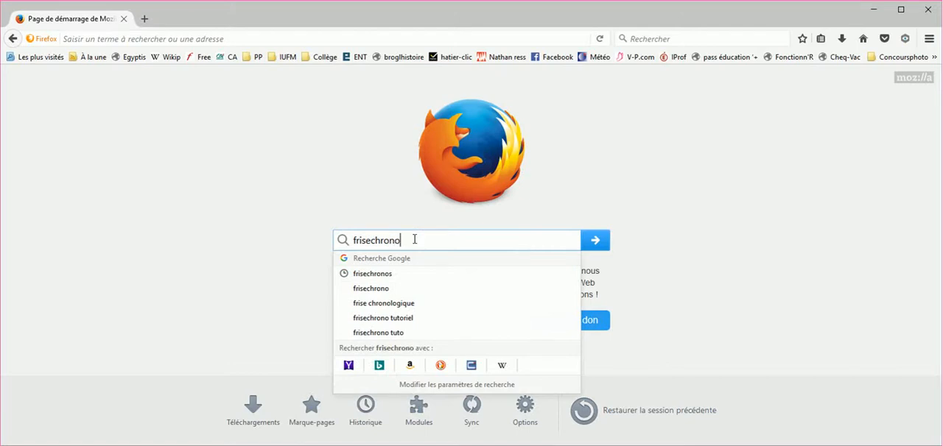
pyautogui.press('Return')
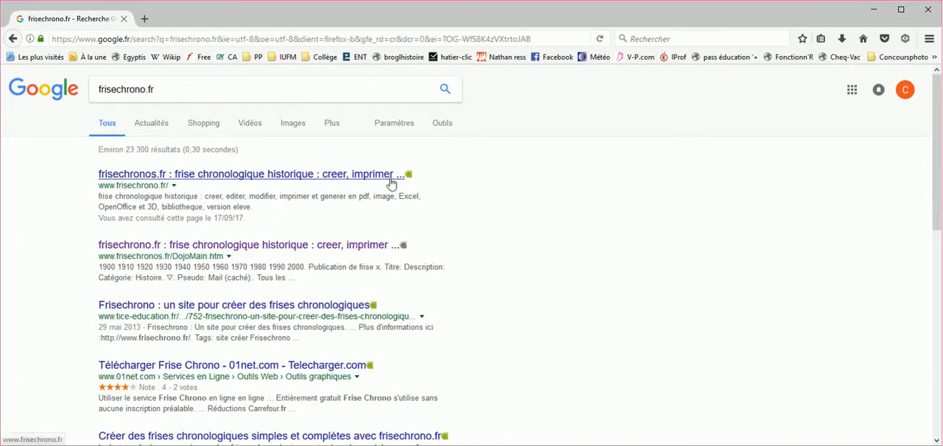
# Open the frisechronos.fr site from the search results and launch its timeline editor
pyautogui.click(125, 178)
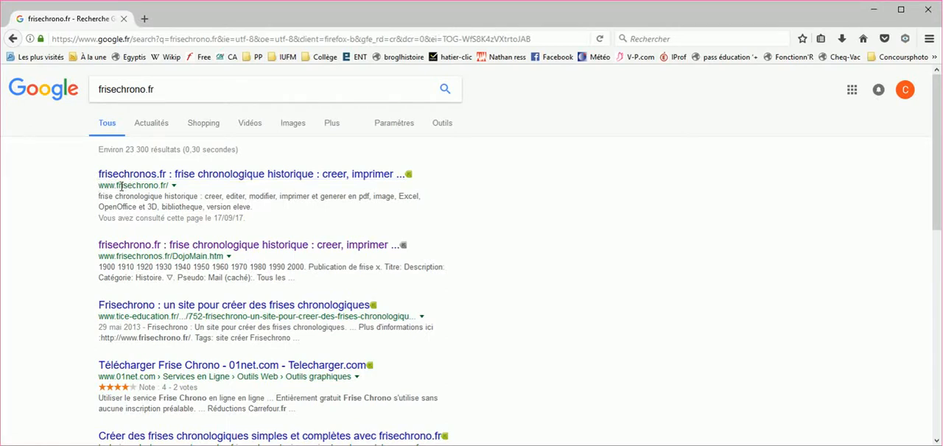
pyautogui.click(211, 179)
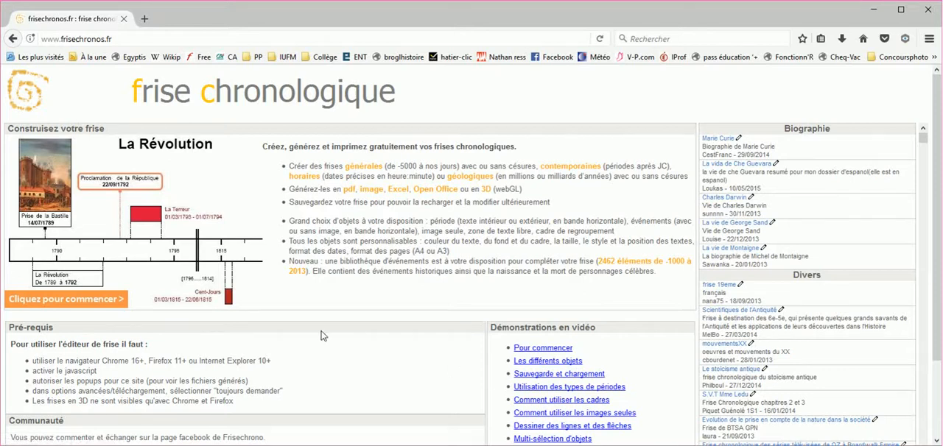
pyautogui.click(64, 300)
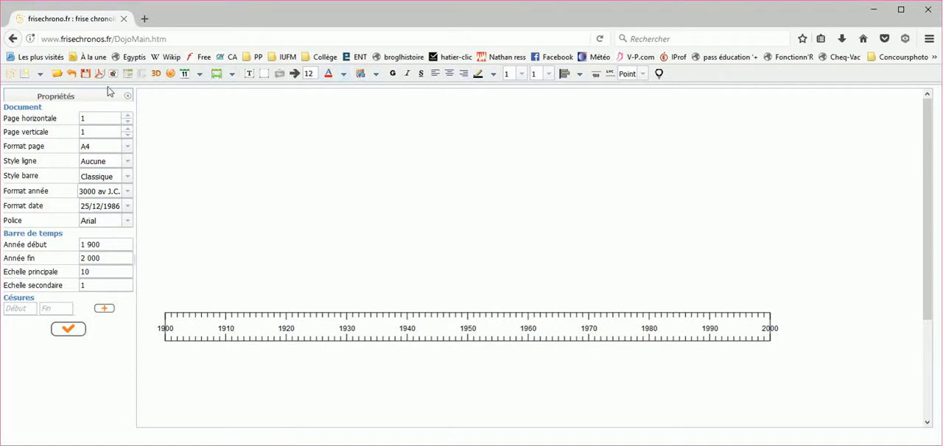
# Open the saved .bin timeline file whose name starts with "Enquête 1 - Phases de la guerre - frisechr"
pyautogui.click(55, 75)
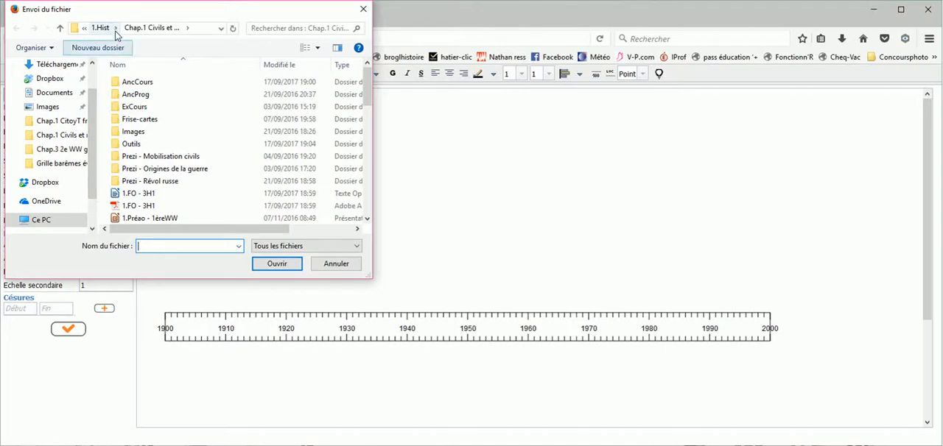
pyautogui.scroll(-7, 165, 110)
pyautogui.scroll(-6, 165, 110)
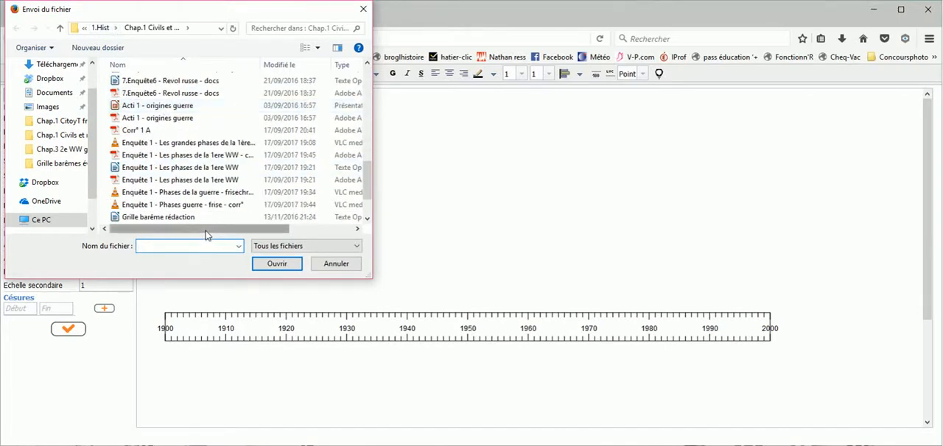
pyautogui.moveTo(207, 229); pyautogui.dragTo(248, 227)
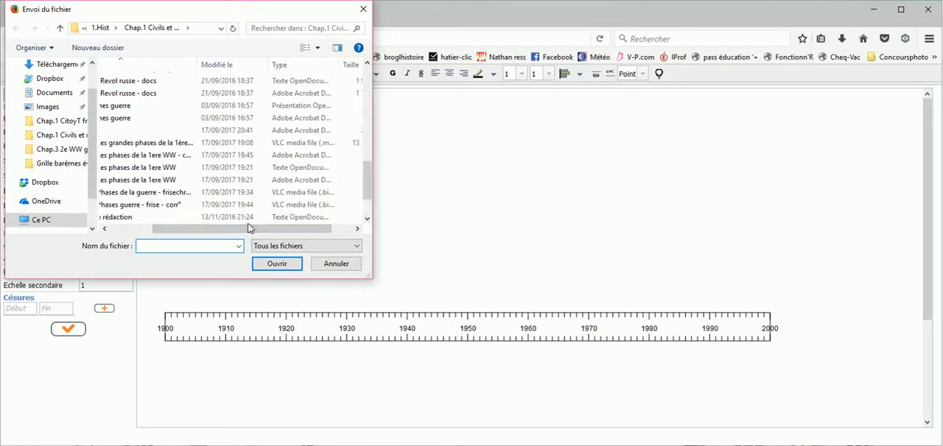
pyautogui.click(334, 196)
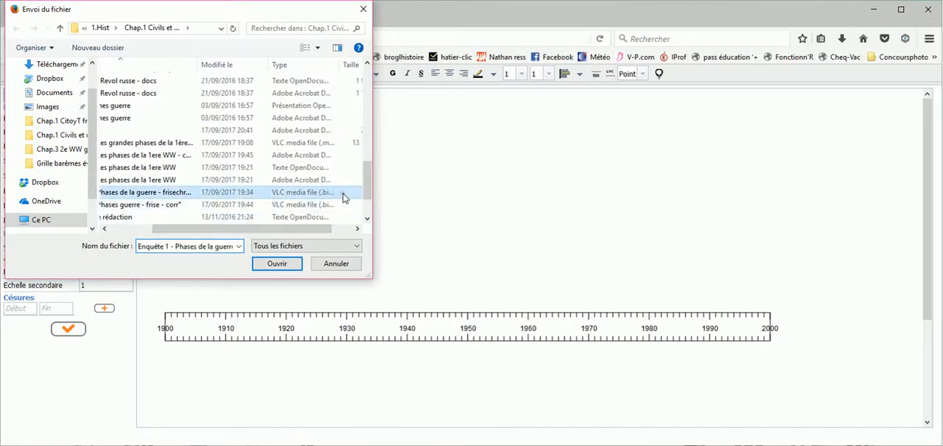
pyautogui.click(281, 263)
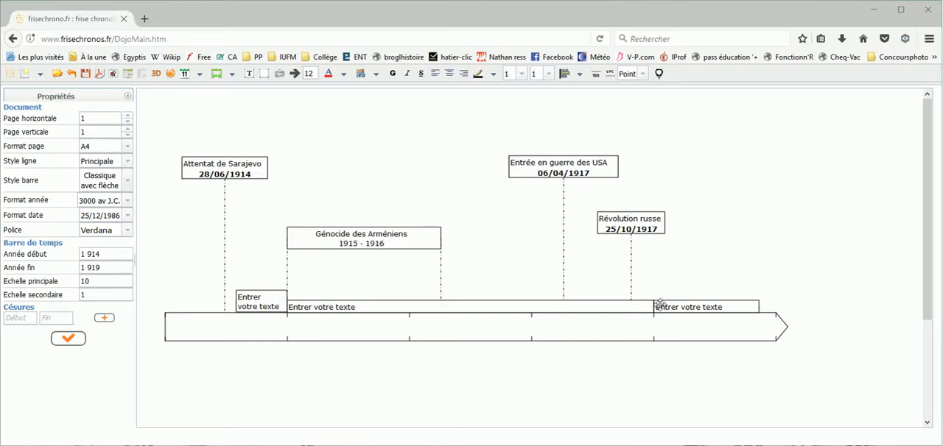
# Replace the placeholder text of the 01/01/1915 to 31/12/1917 period with "Génocide des Arméniens"
pyautogui.click(372, 307)
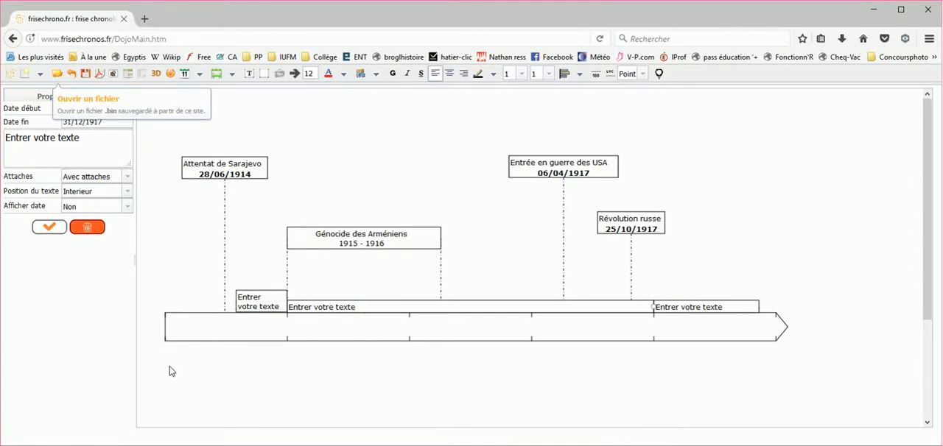
pyautogui.click(258, 298)
pyautogui.click(336, 303)
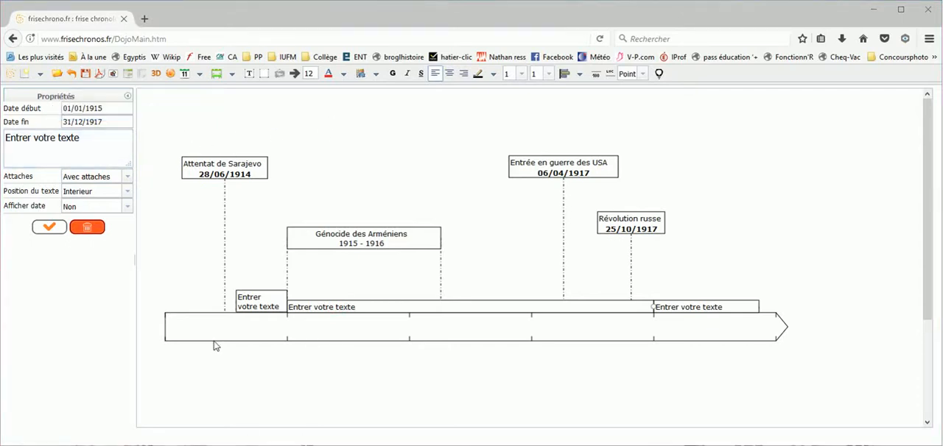
pyautogui.click(83, 142)
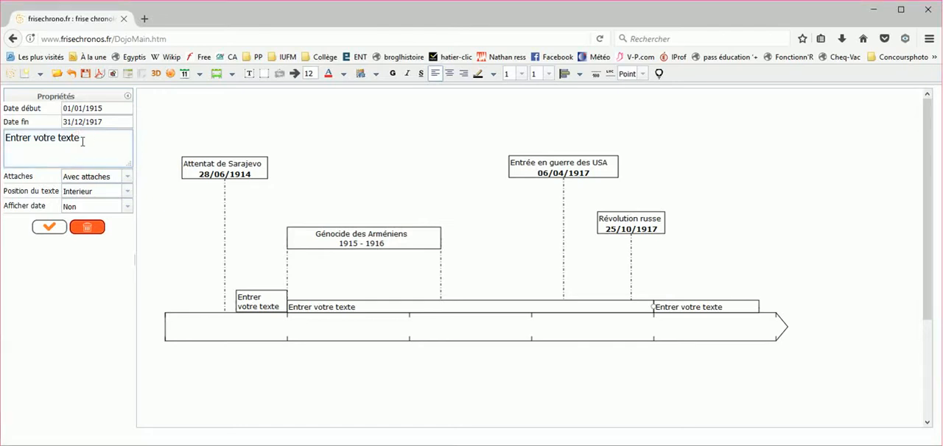
pyautogui.moveTo(83, 141); pyautogui.dragTo(3, 142)
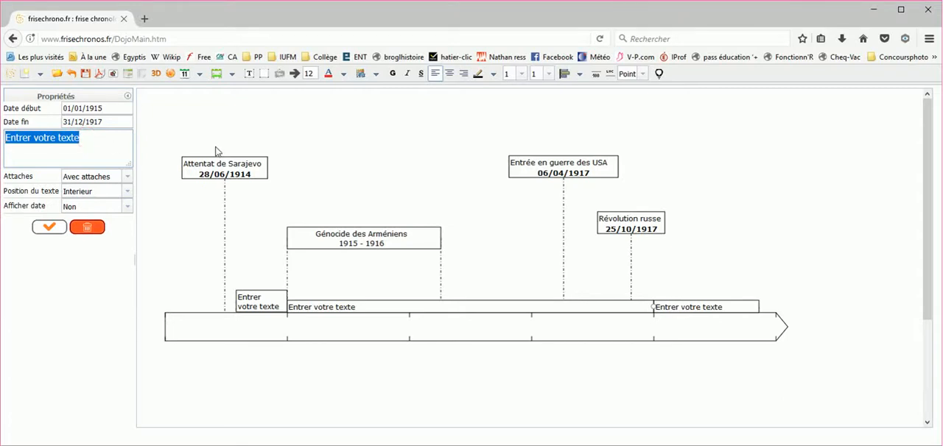
pyautogui.write('Gé')
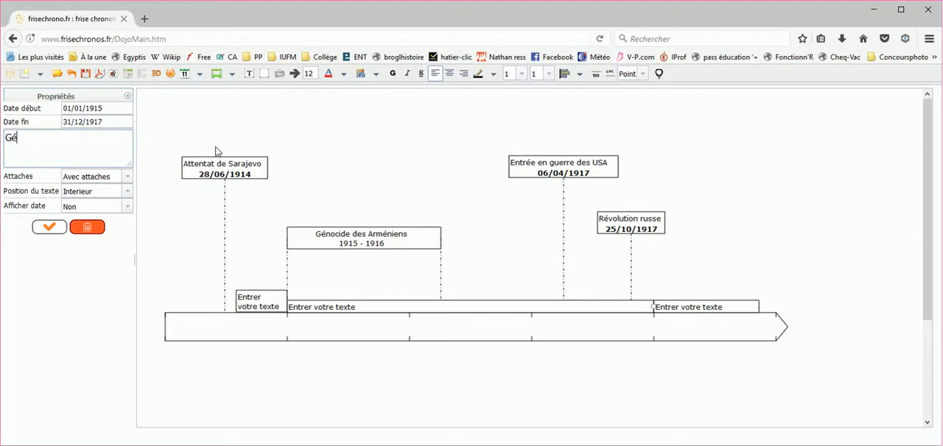
pyautogui.write('nocide des Arém')
pyautogui.press('BackSpace')
pyautogui.press('BackSpace')
pyautogui.press('BackSpace')
pyautogui.write('rméien')
pyautogui.press('BackSpace')
pyautogui.press('BackSpace')
pyautogui.press('BackSpace')
pyautogui.press('BackSpace')
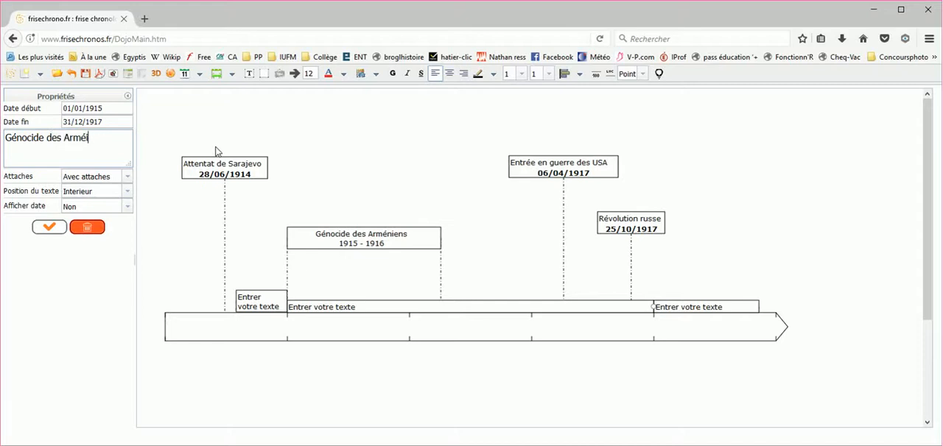
pyautogui.write('éniens')
# Review the period's attachment, text position and date display choices, and apply the new text to the timeline
pyautogui.click(128, 177)
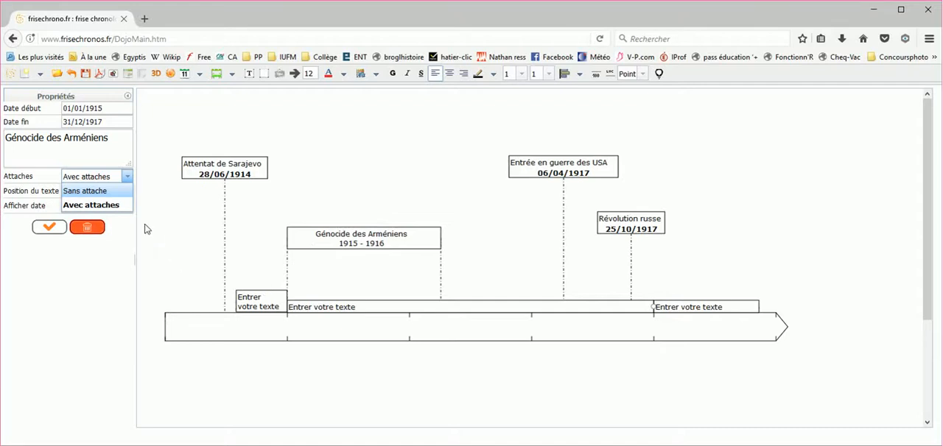
pyautogui.click(108, 255)
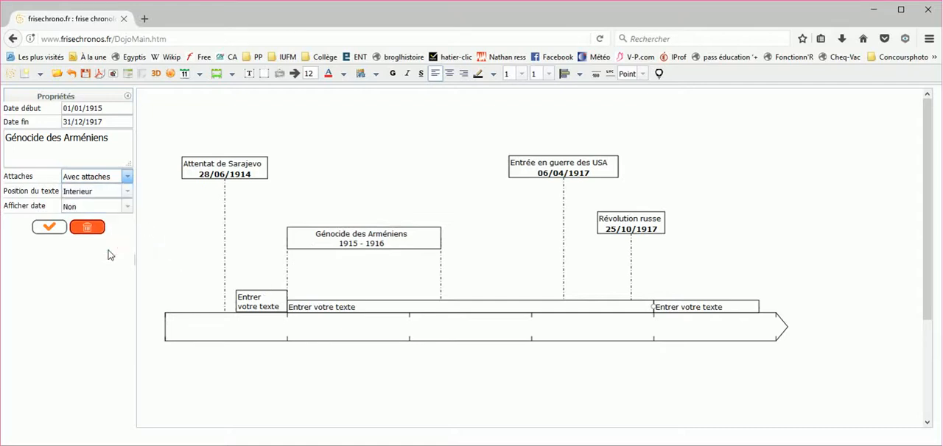
pyautogui.click(128, 192)
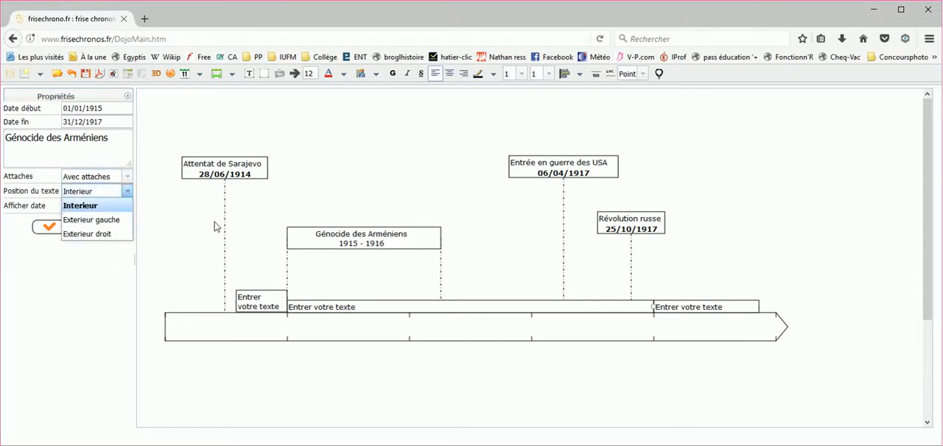
pyautogui.click(126, 190)
pyautogui.click(127, 209)
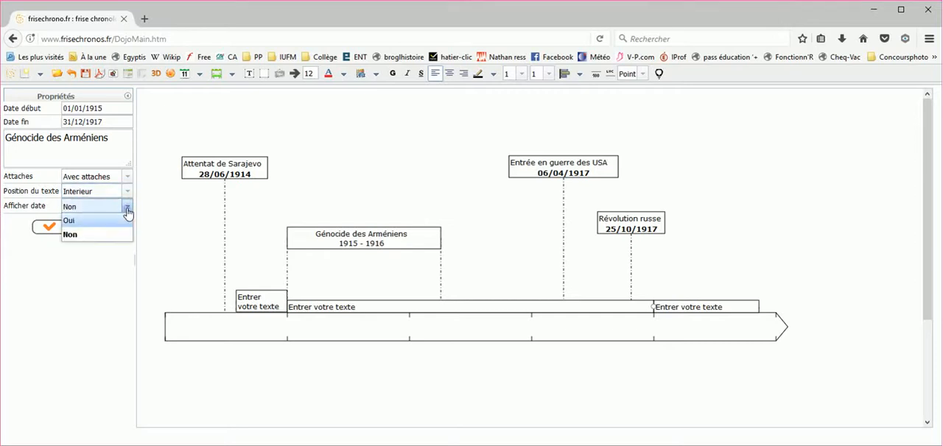
pyautogui.click(128, 207)
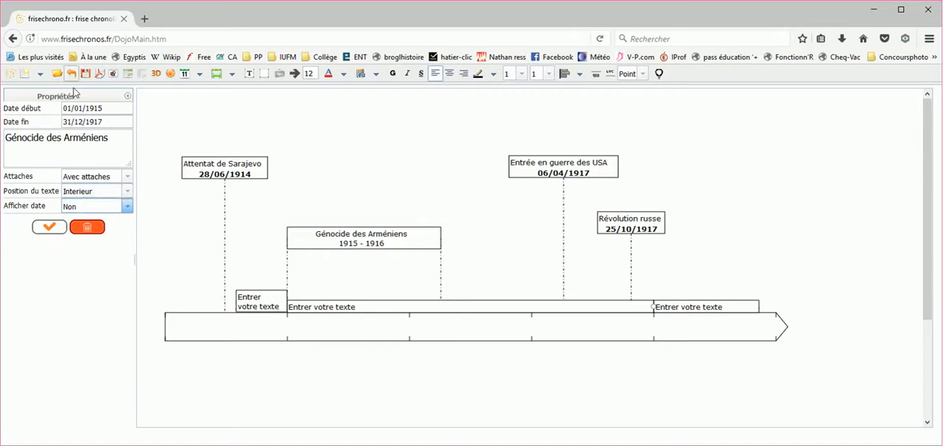
pyautogui.click(44, 230)
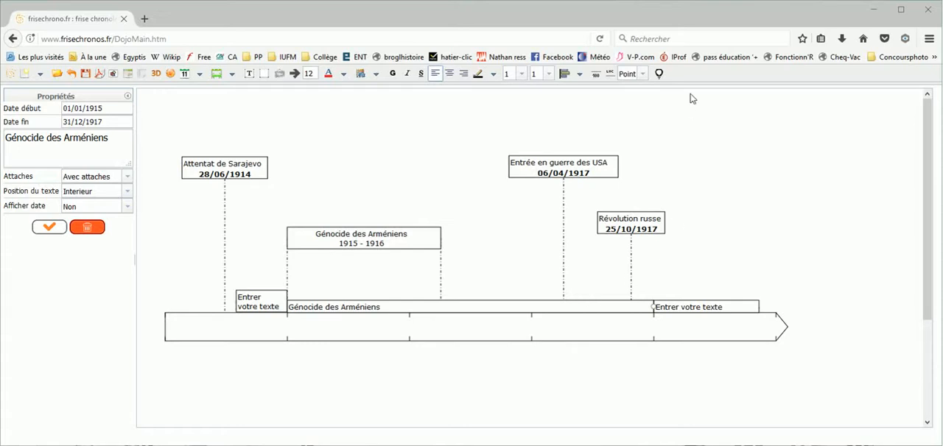
# Start a new classic period from 1915 to 1919 with the text "Exemple"
pyautogui.click(232, 74)
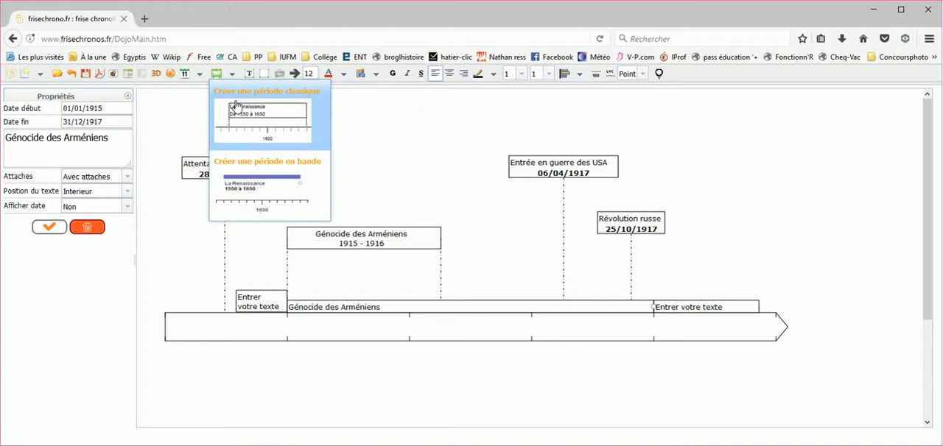
pyautogui.click(242, 120)
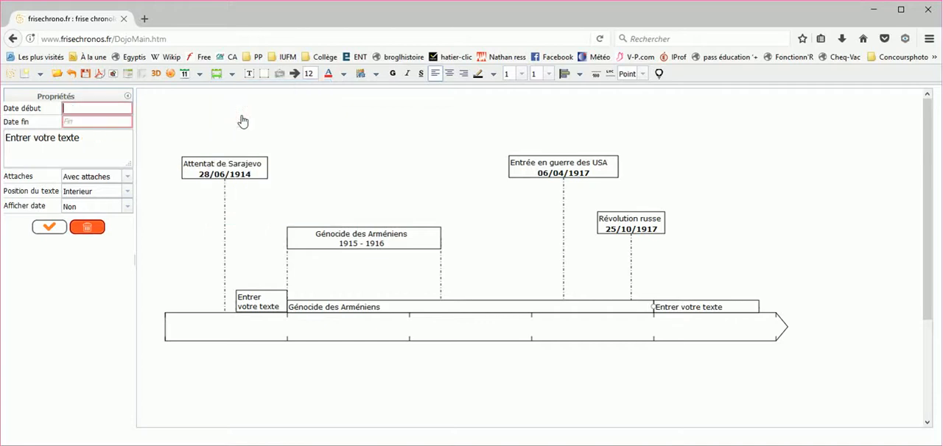
pyautogui.click(87, 107)
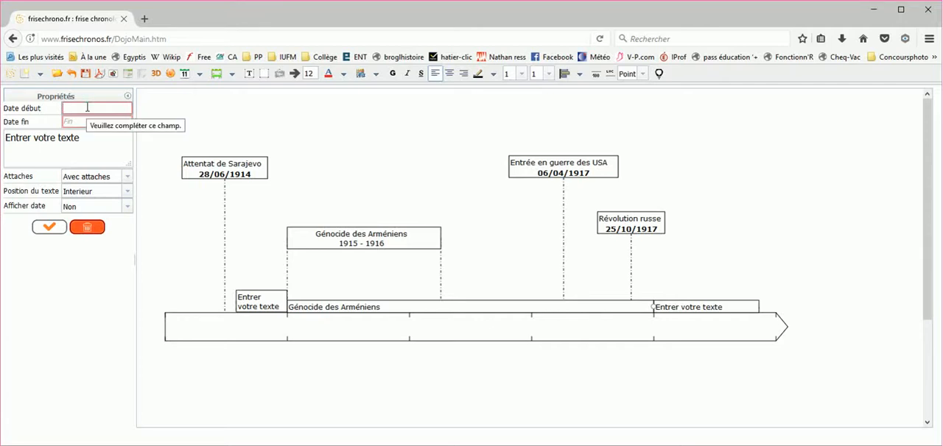
pyautogui.write('1915')
pyautogui.click(67, 121)
pyautogui.write('19')
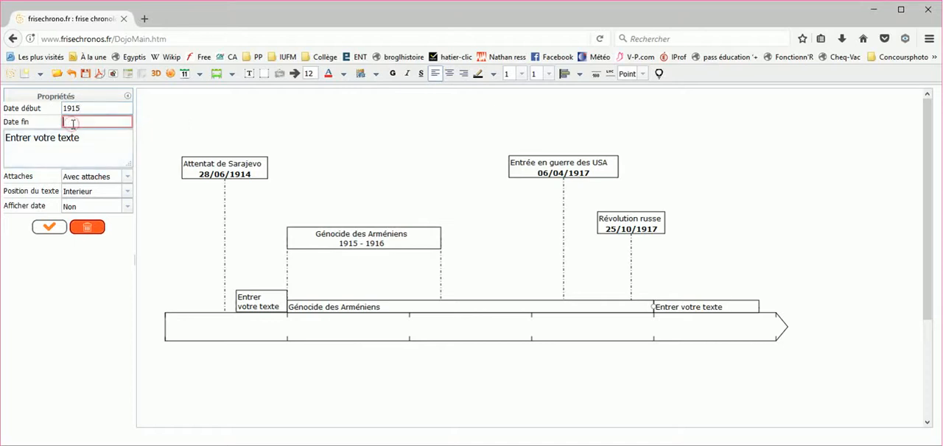
pyautogui.write('19')
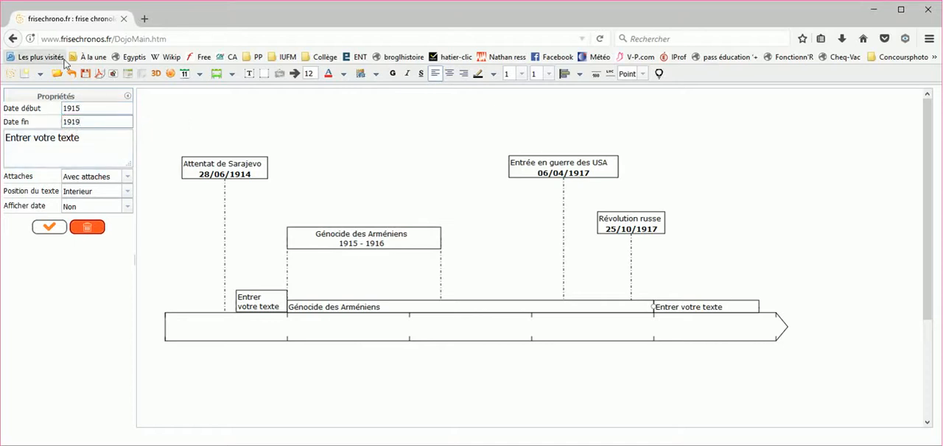
pyautogui.moveTo(80, 138); pyautogui.dragTo(6, 146)
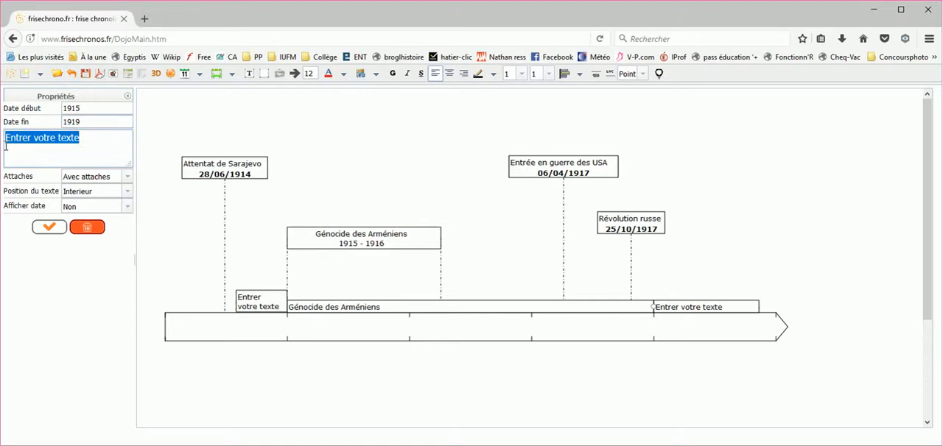
pyautogui.write('Exemple')
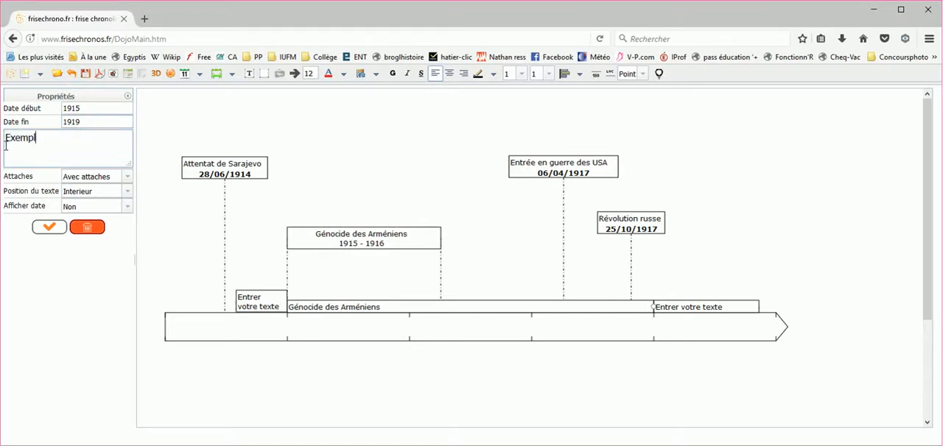
# Give the Exemple period Sans attache, Exterieur gauche text and displayed dates, and place it below the time bar
pyautogui.click(128, 177)
pyautogui.click(118, 190)
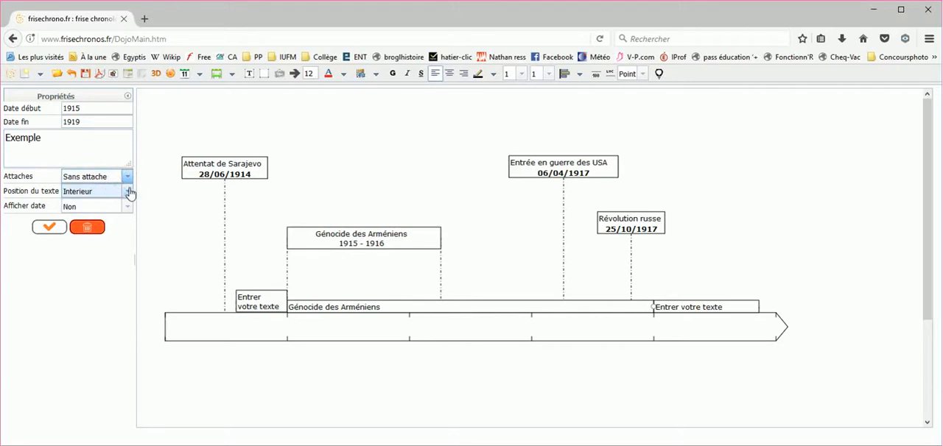
pyautogui.click(130, 193)
pyautogui.click(104, 219)
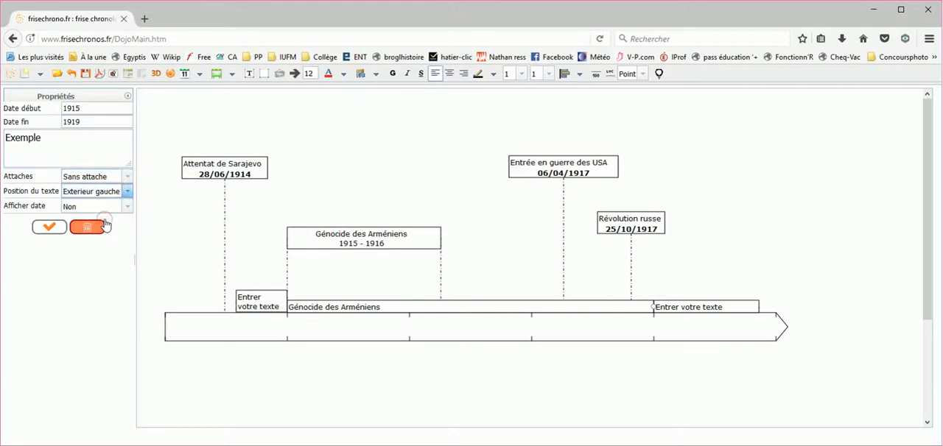
pyautogui.click(126, 207)
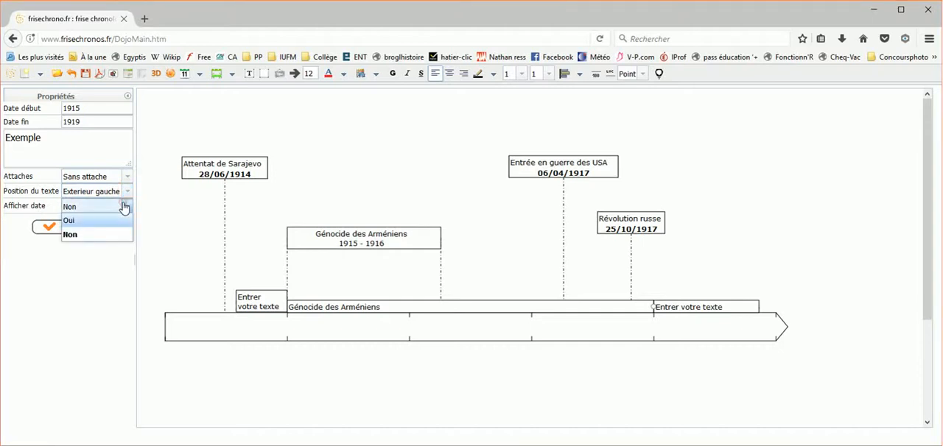
pyautogui.click(72, 220)
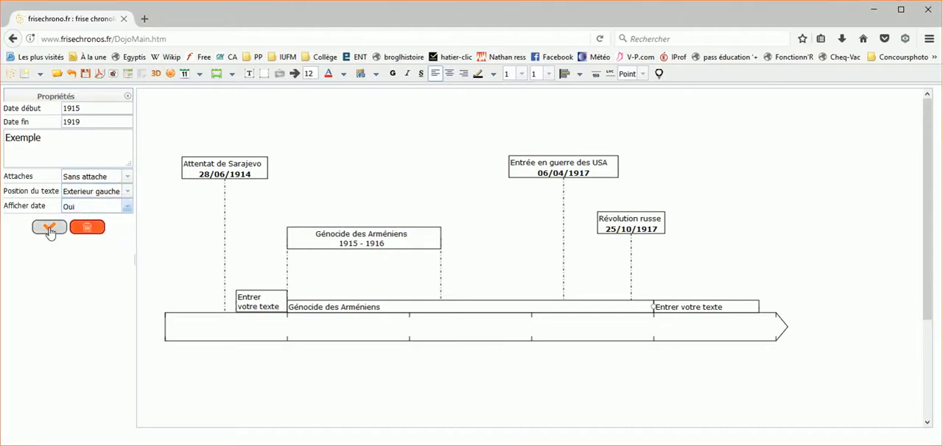
pyautogui.click(49, 228)
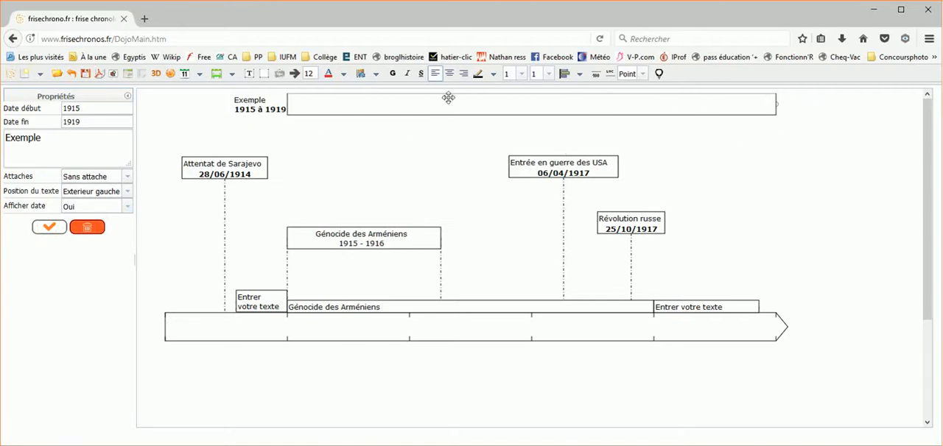
pyautogui.moveTo(448, 97); pyautogui.dragTo(462, 385)
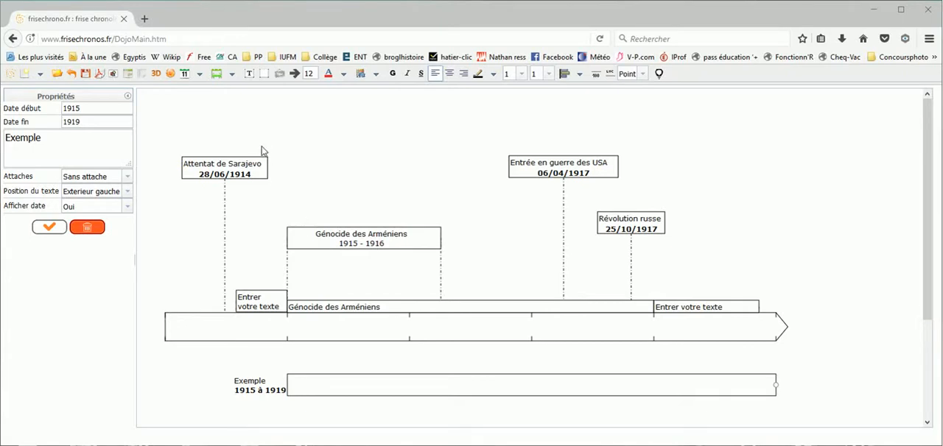
# Start a new classic event dated 01/12/1914 with its attachment position kept at Centre
pyautogui.click(199, 74)
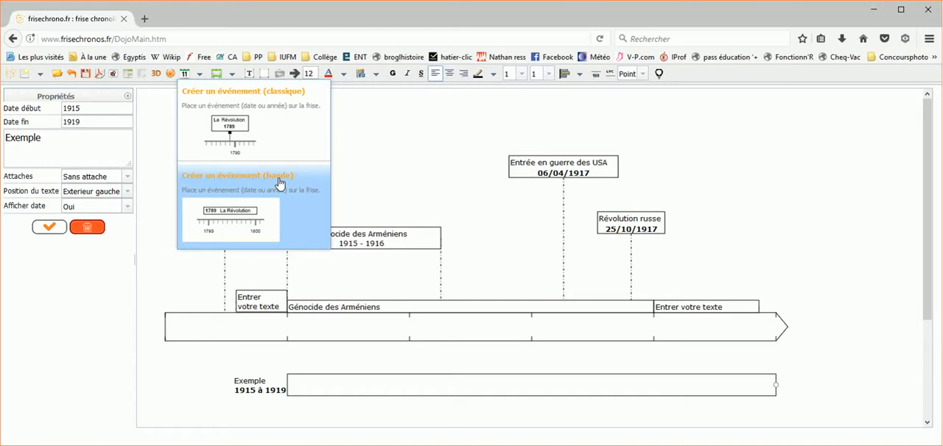
pyautogui.click(271, 140)
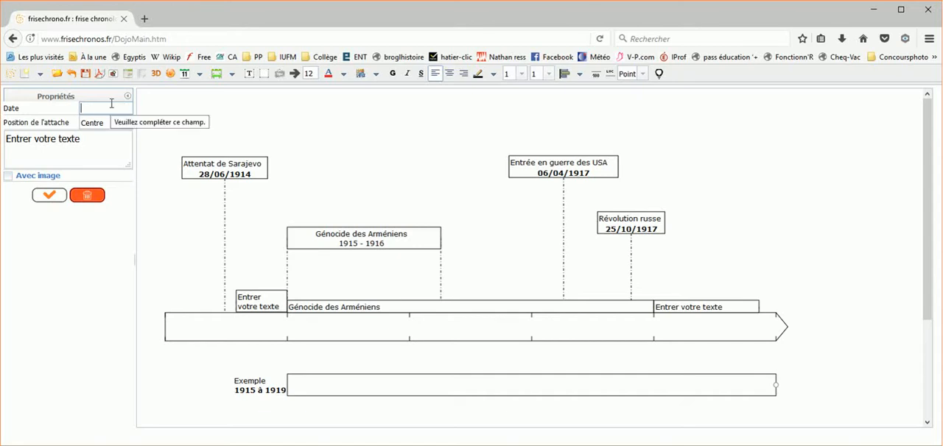
pyautogui.write('01/12/1914')
pyautogui.click(128, 124)
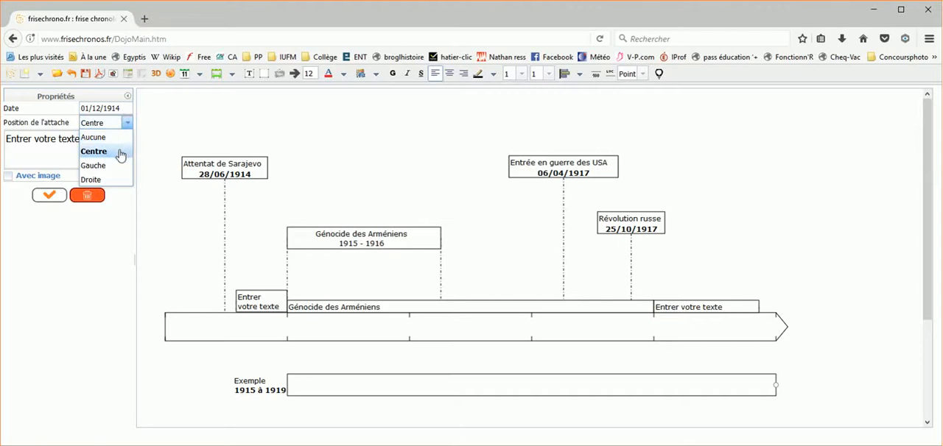
pyautogui.click(128, 125)
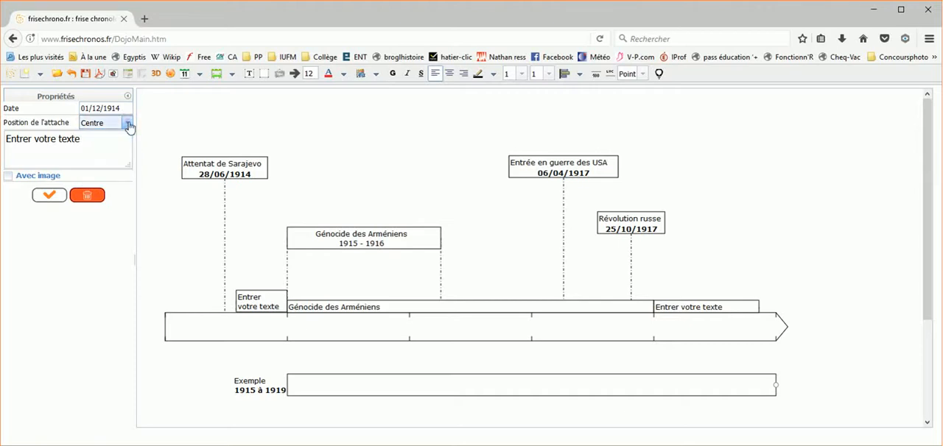
# Give the 01/12/1914 event the text "Test", apply it, and lower its box slightly on the timeline
pyautogui.tripleClick(103, 142)
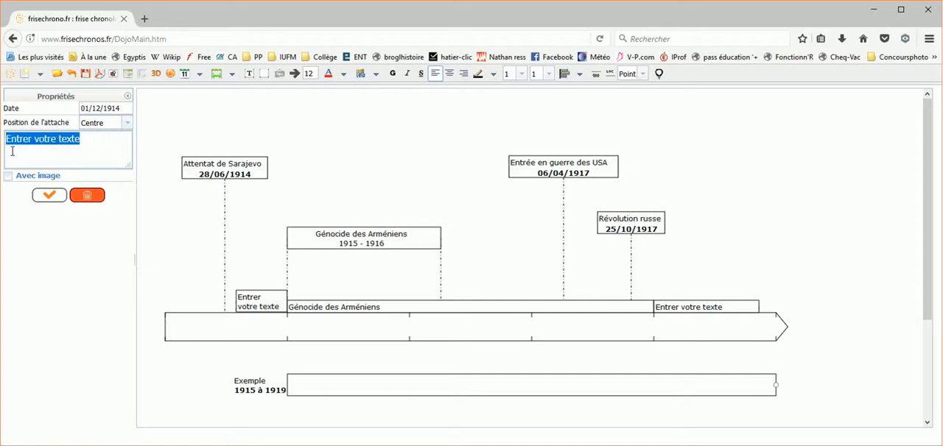
pyautogui.write('Test')
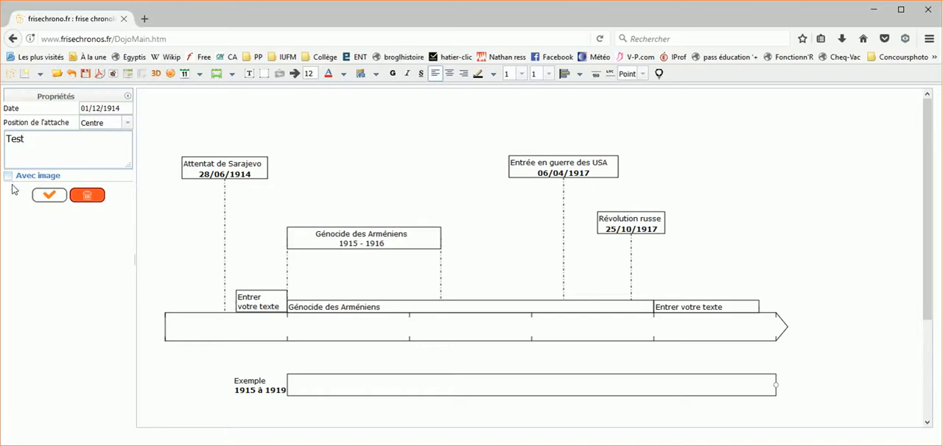
pyautogui.click(50, 196)
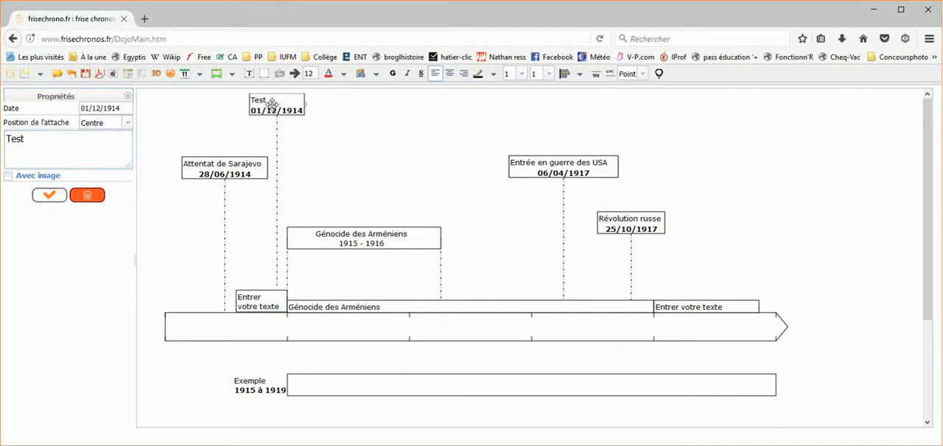
pyautogui.moveTo(271, 104); pyautogui.dragTo(308, 126)
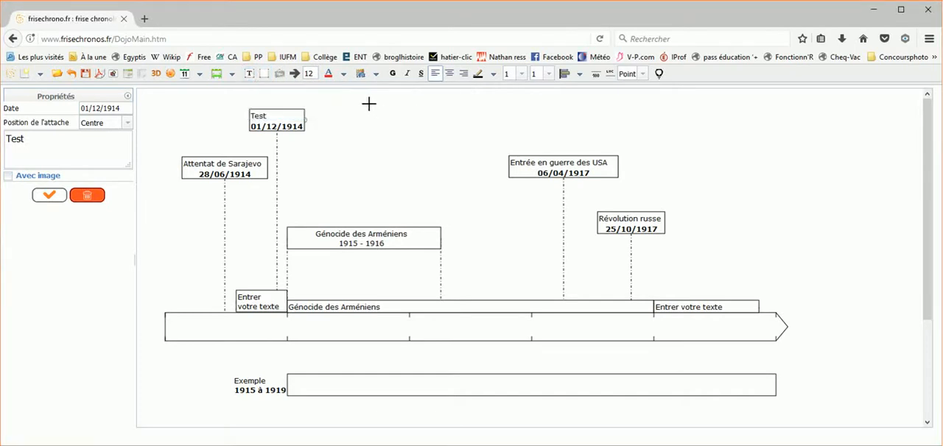
# Add a free text box between the Test and Entrée en guerre des USA events and enter "TEXTE" as its text
pyautogui.moveTo(369, 105); pyautogui.dragTo(436, 117)
pyautogui.moveTo(80, 112); pyautogui.dragTo(8, 116)
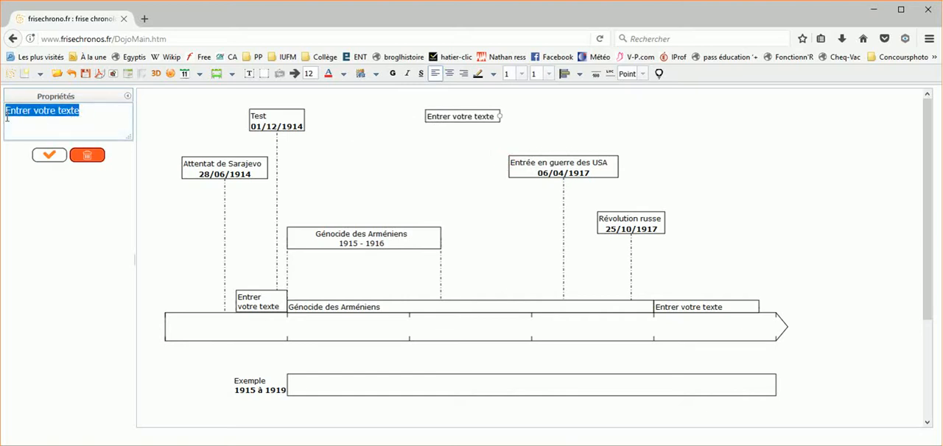
pyautogui.press('BackSpace')
pyautogui.write('TEXTE')
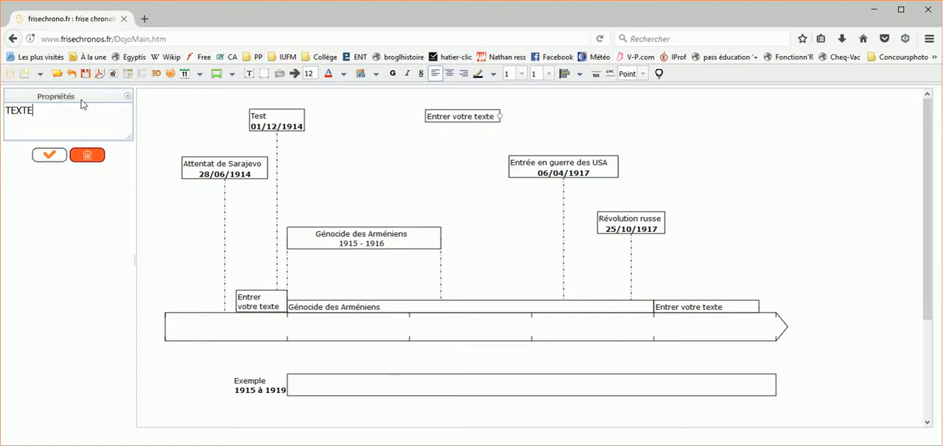
# Set the new text box's font size to 22 and its text colour to red #f51717
pyautogui.moveTo(61, 106); pyautogui.dragTo(3, 113)
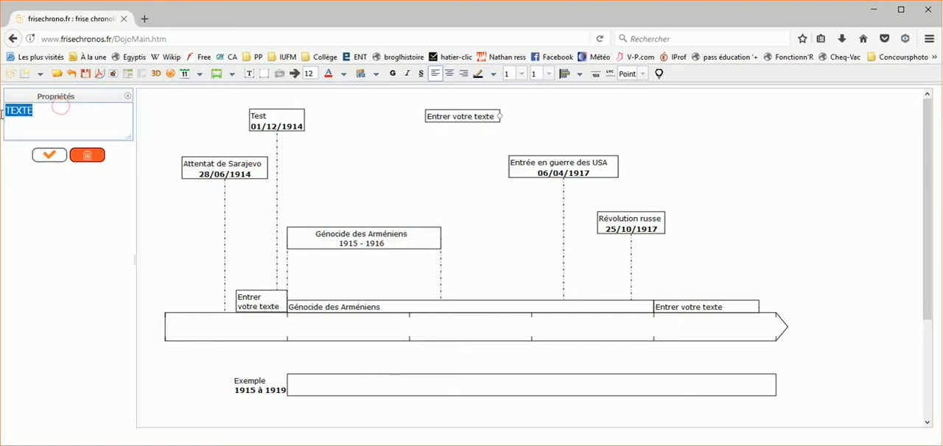
pyautogui.click(311, 75)
pyautogui.press('BackSpace')
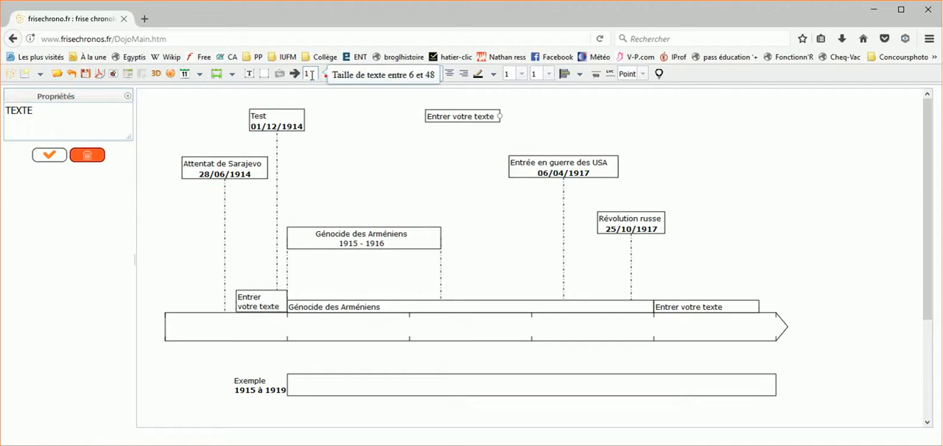
pyautogui.write('24')
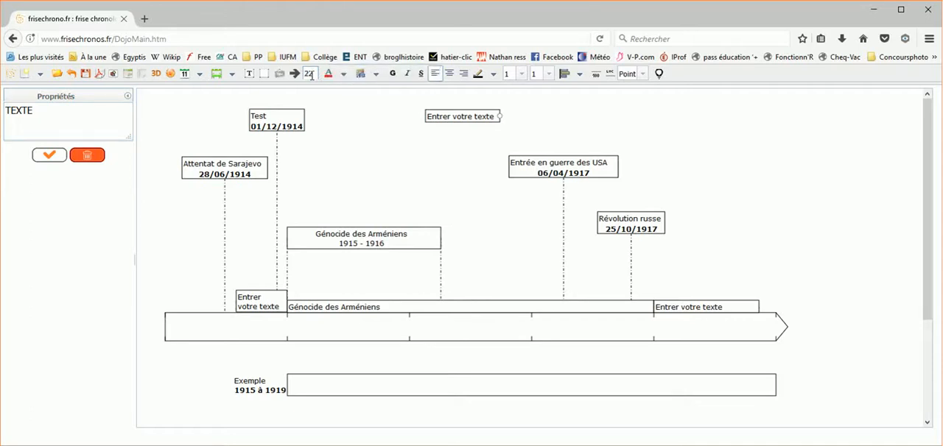
pyautogui.click(343, 73)
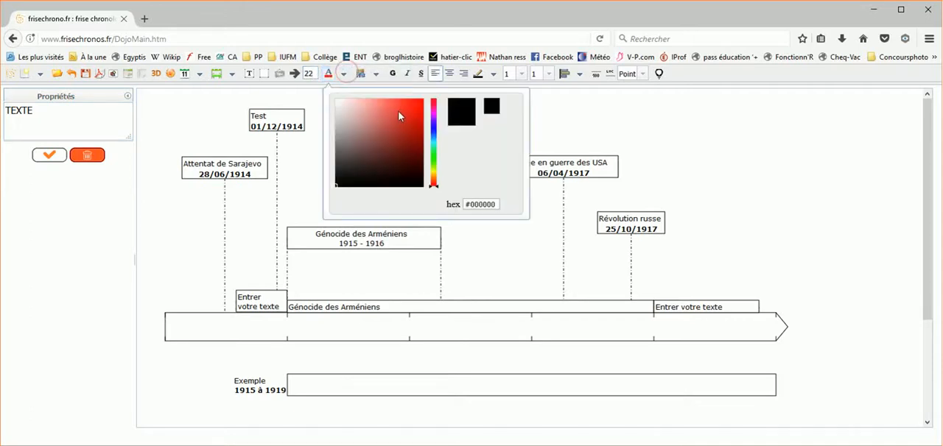
pyautogui.click(414, 102)
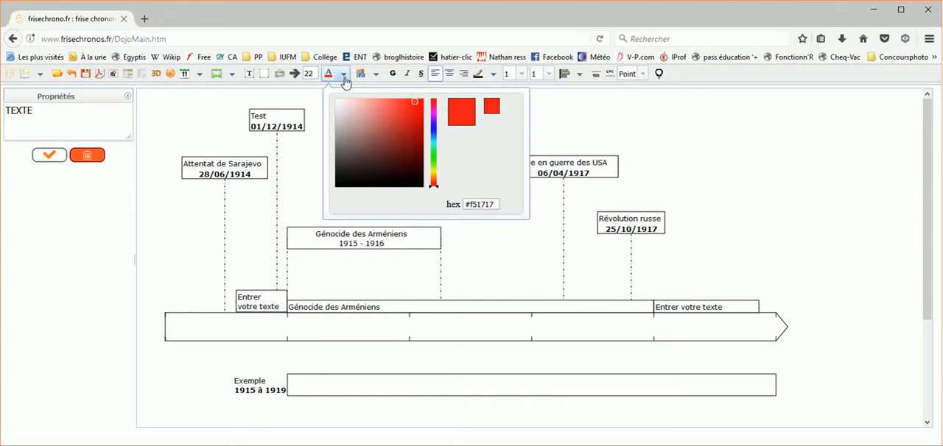
# Make the text box's text bold, underlined, italic and centred, and apply the text "TEXTE" to the timeline
pyautogui.click(393, 73)
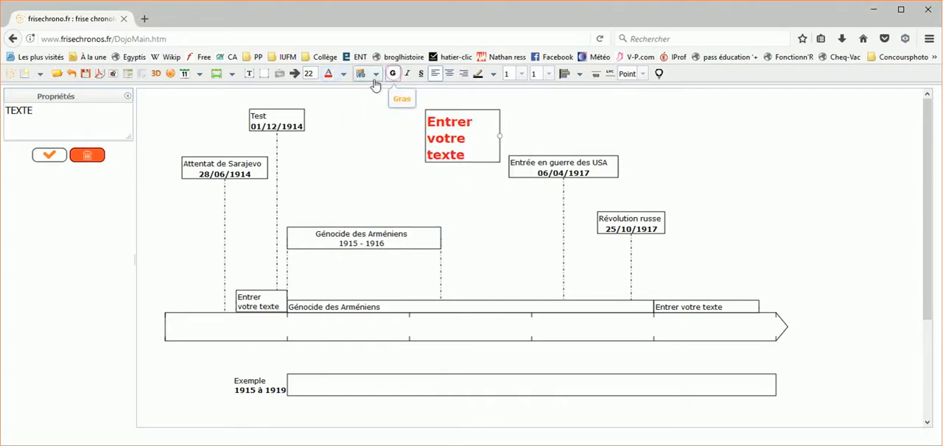
pyautogui.click(420, 74)
pyautogui.click(406, 73)
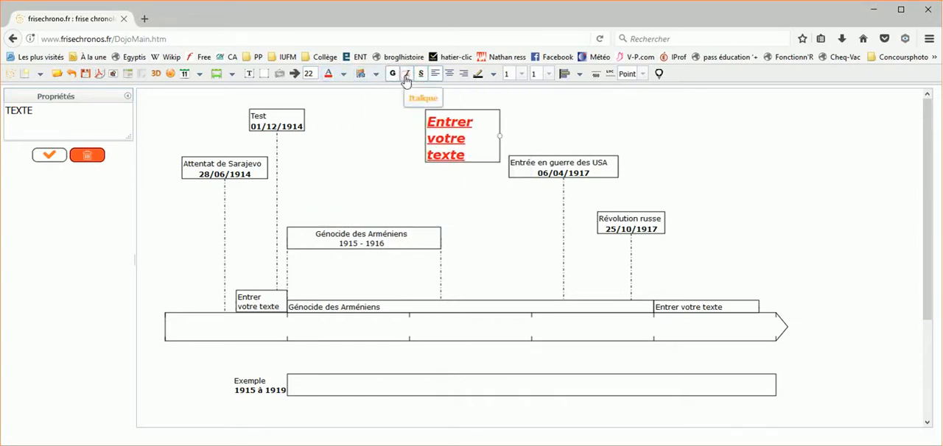
pyautogui.click(448, 74)
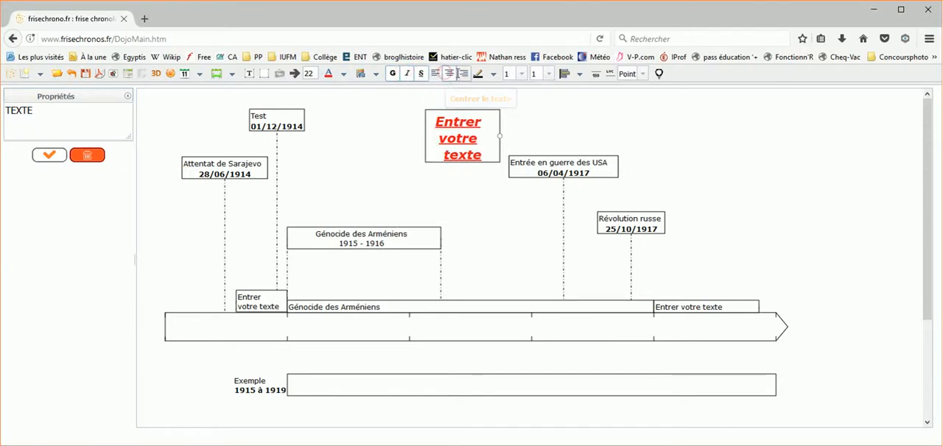
pyautogui.click(463, 73)
pyautogui.click(448, 74)
pyautogui.click(435, 73)
pyautogui.click(448, 74)
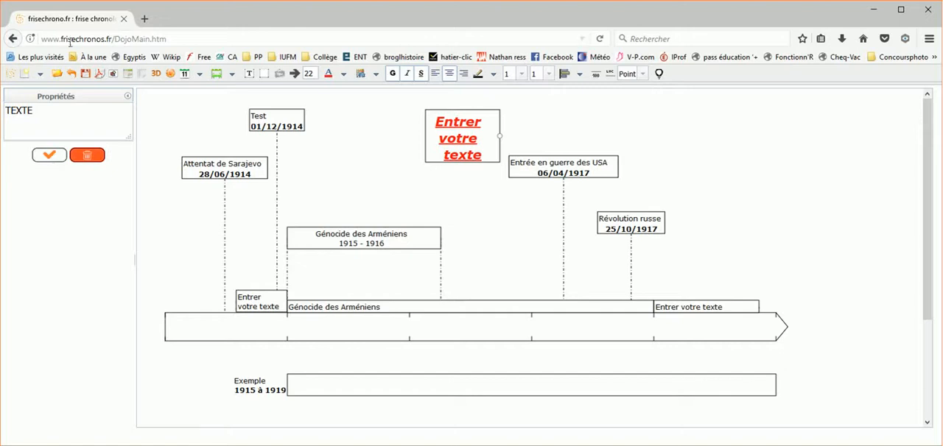
pyautogui.click(59, 155)
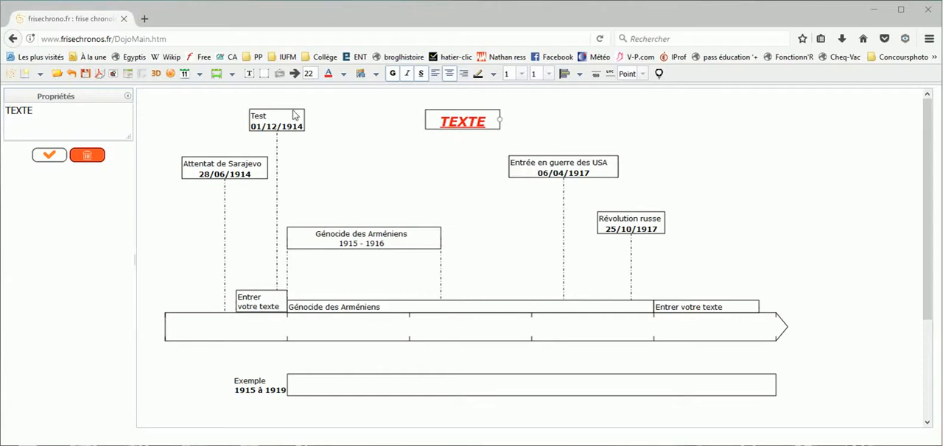
# Save the current timeline as a .bin file on the computer and check it in the browser's download list
pyautogui.click(85, 74)
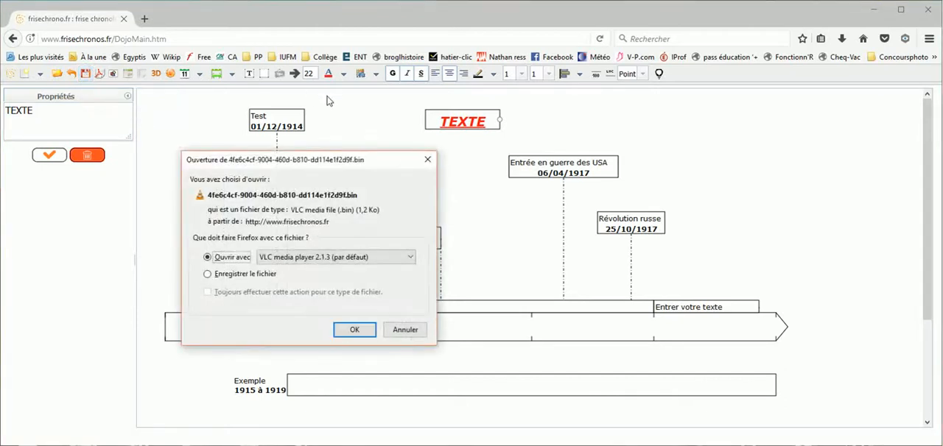
pyautogui.click(208, 274)
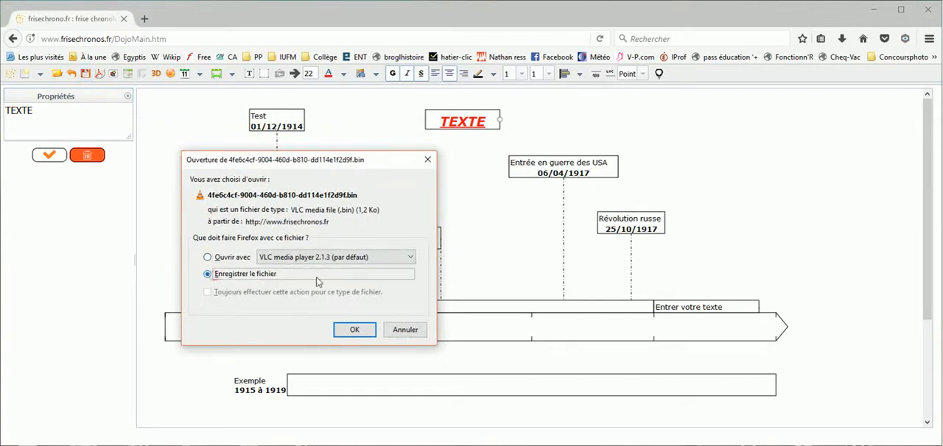
pyautogui.click(346, 331)
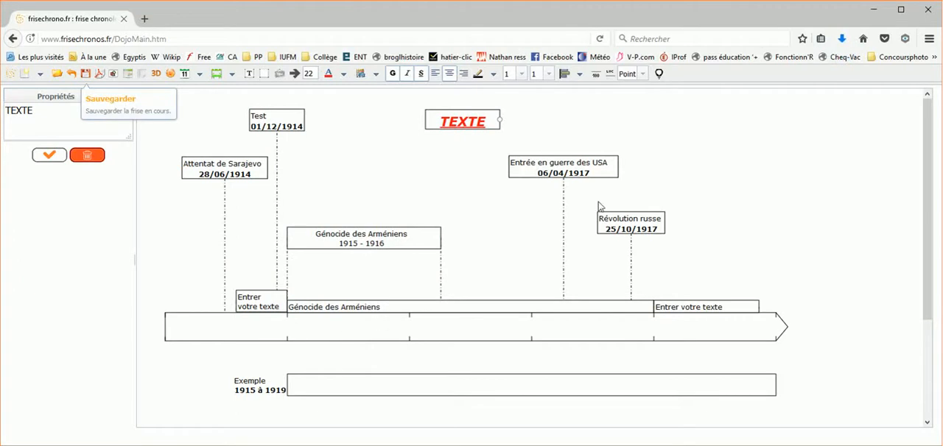
pyautogui.click(841, 41)
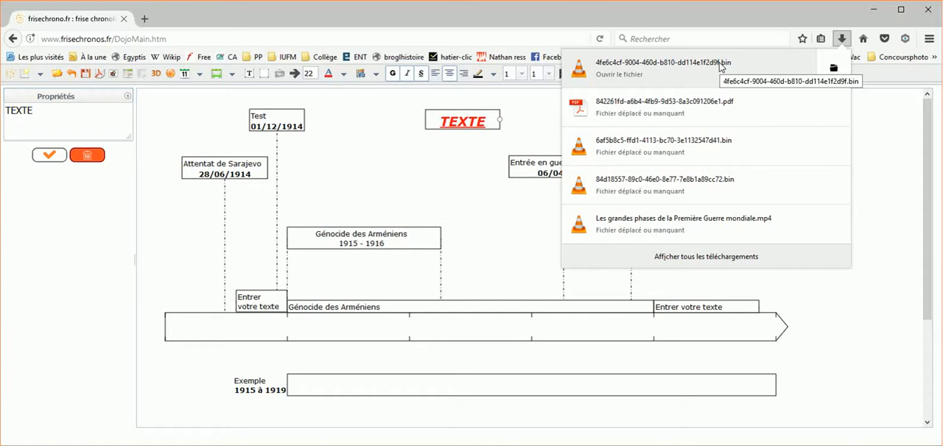
pyautogui.click(893, 144)
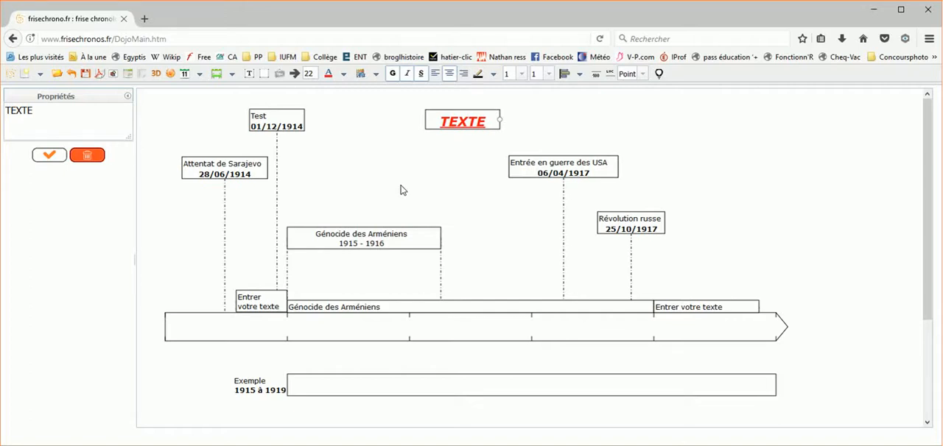
# Export the timeline as a PDF
pyautogui.click(100, 74)
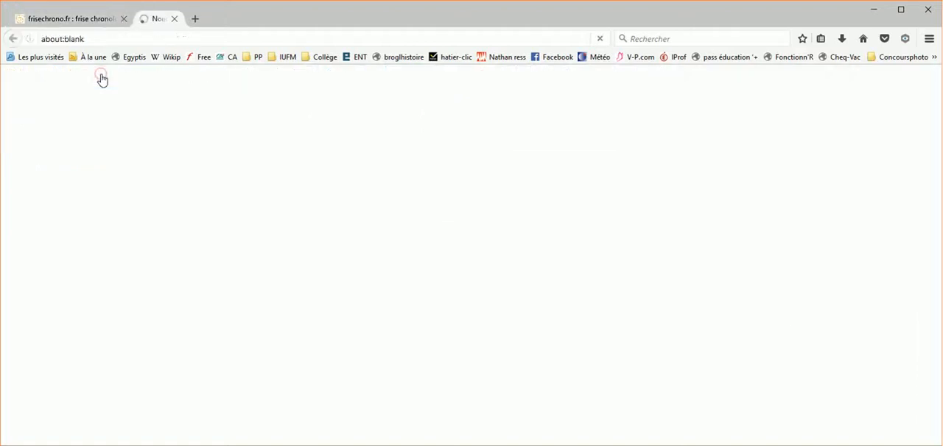